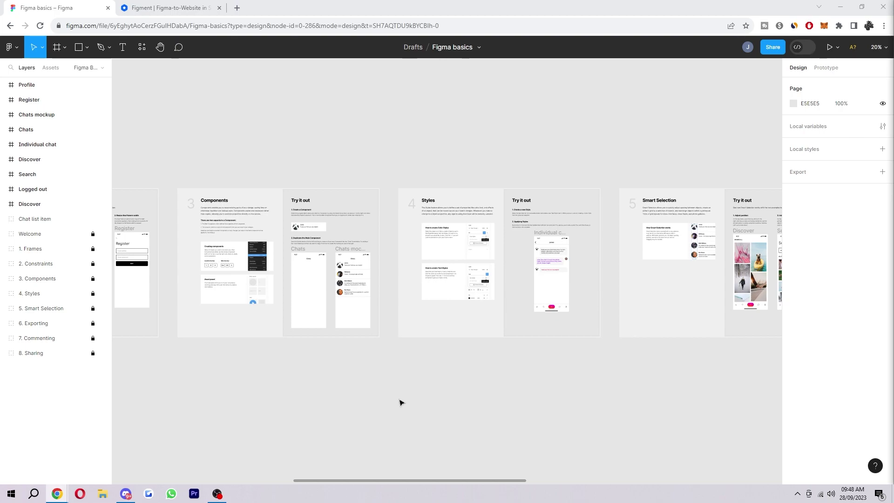
Zoom to fit the Figma basics tutorial frames, then bring up the Figment.so homepage tab
right_click(308, 371)
key("shift+1")
scroll(256, 298, "up", 3)
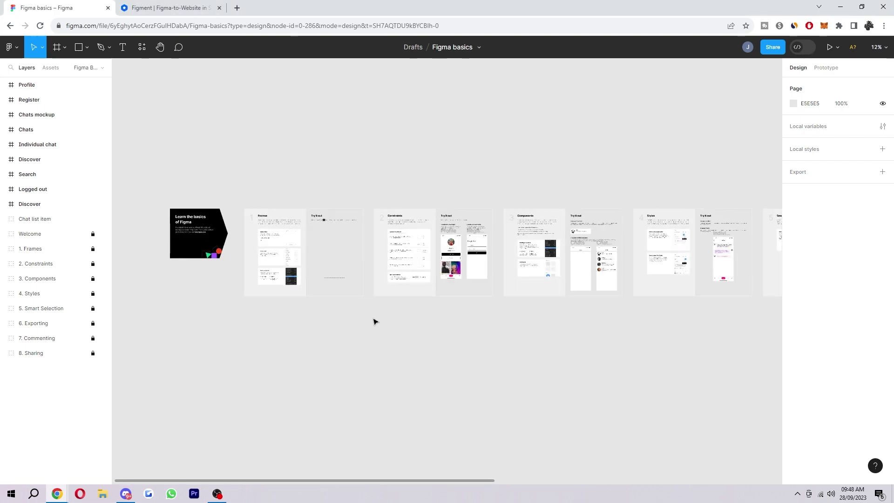
scroll(575, 268, "up", 5)
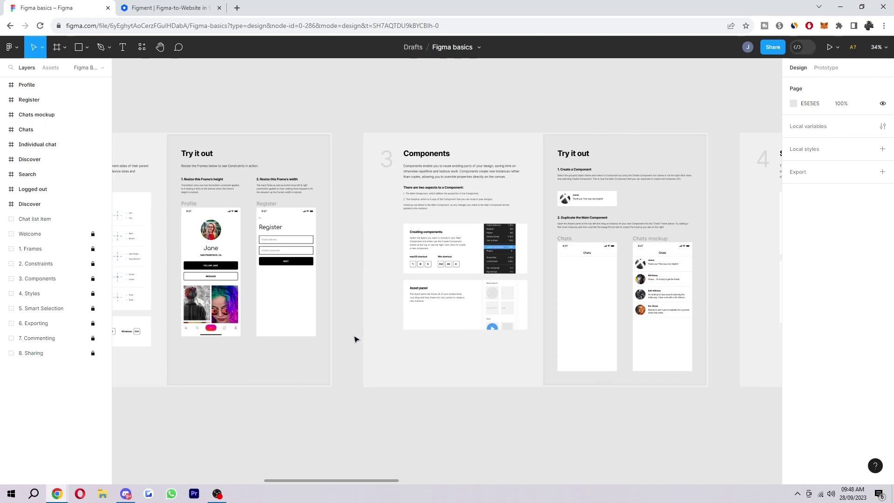
left_click(168, 7)
left_click(140, 25)
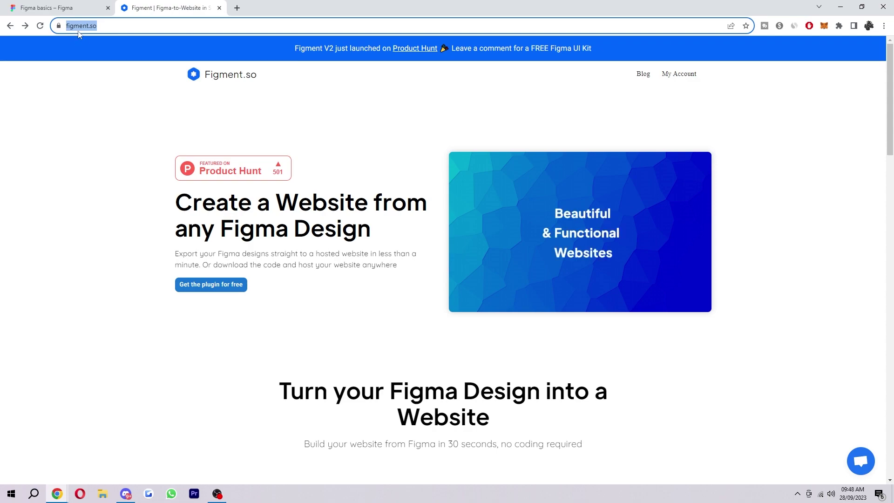
left_click(61, 172)
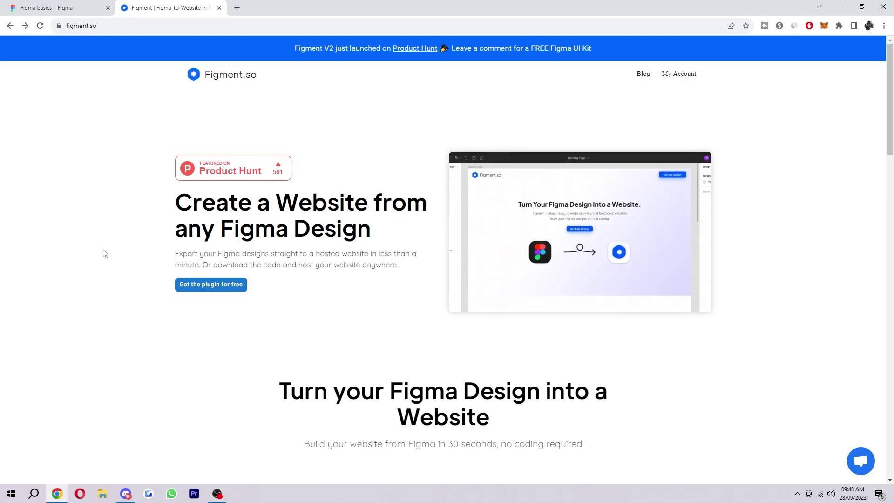
scroll(121, 257, "down", 2)
scroll(121, 257, "up", 2)
left_click_drag(171, 254, 337, 258)
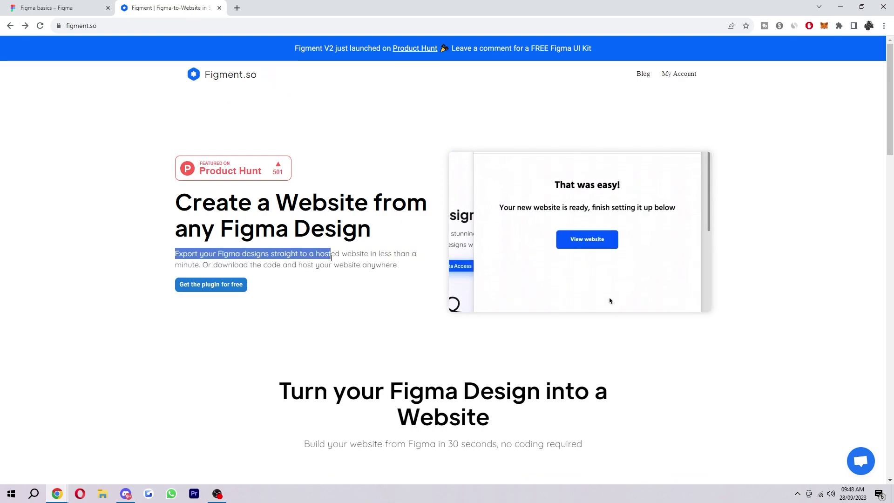
left_click(337, 257)
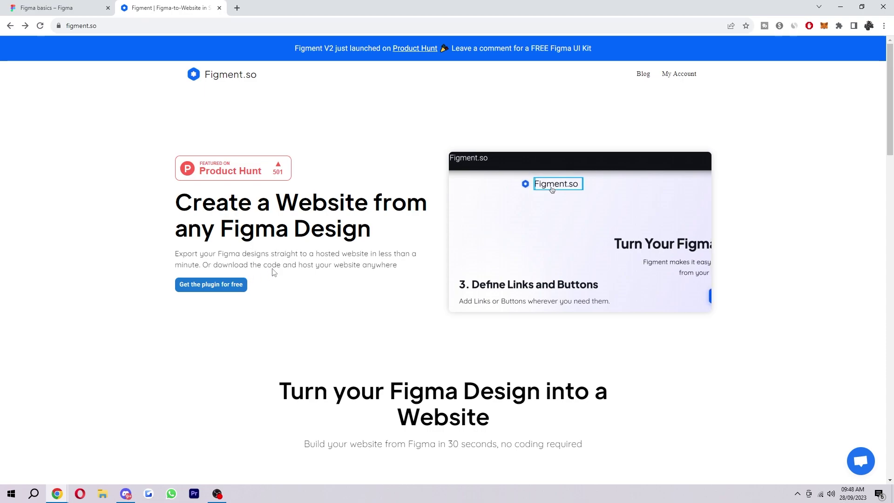
scroll(342, 285, "down", 3)
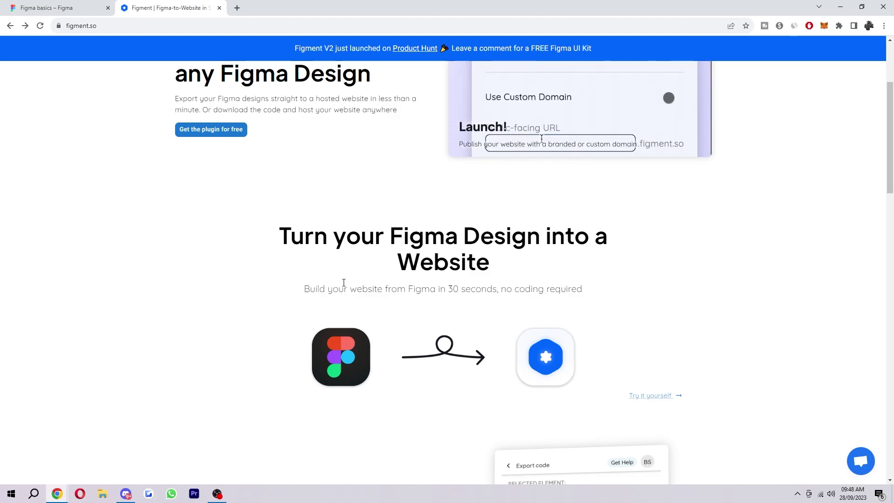
scroll(158, 206, "down", 8)
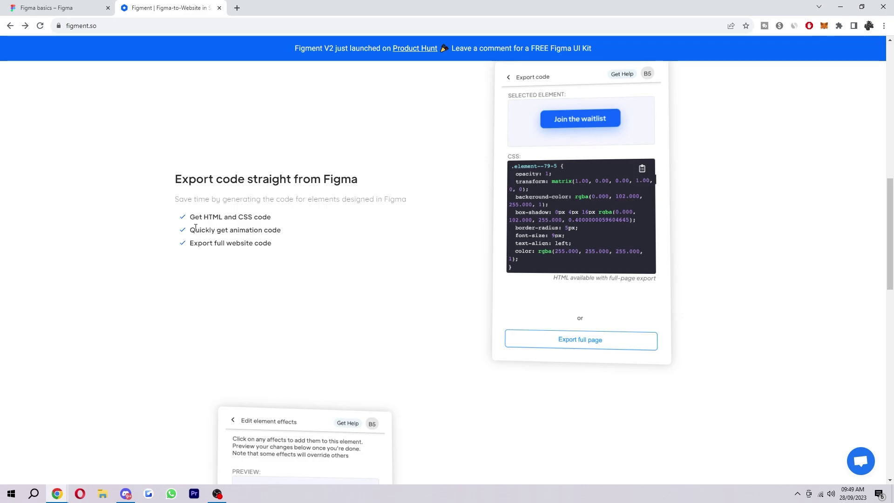
scroll(196, 227, "down", 5)
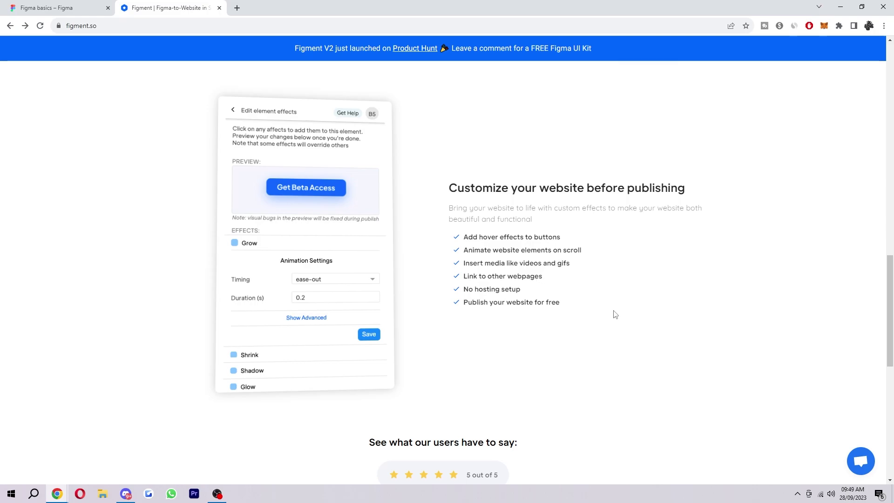
scroll(615, 315, "down", 3)
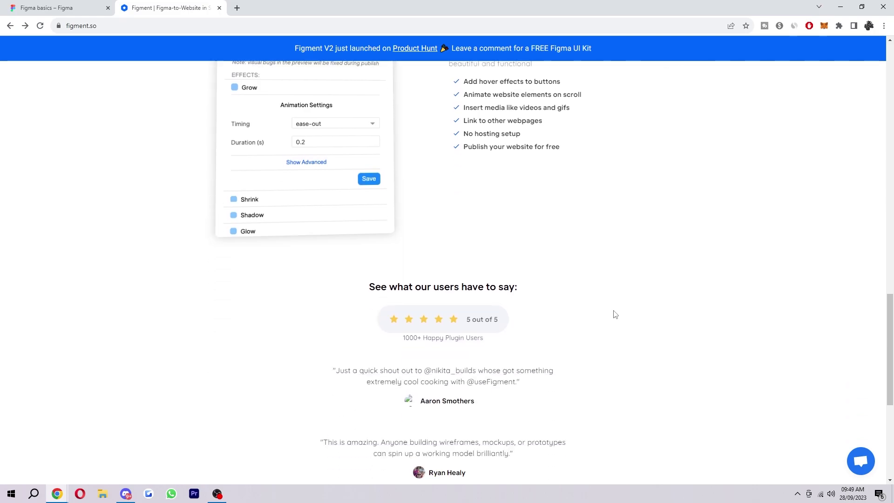
scroll(615, 315, "up", 20)
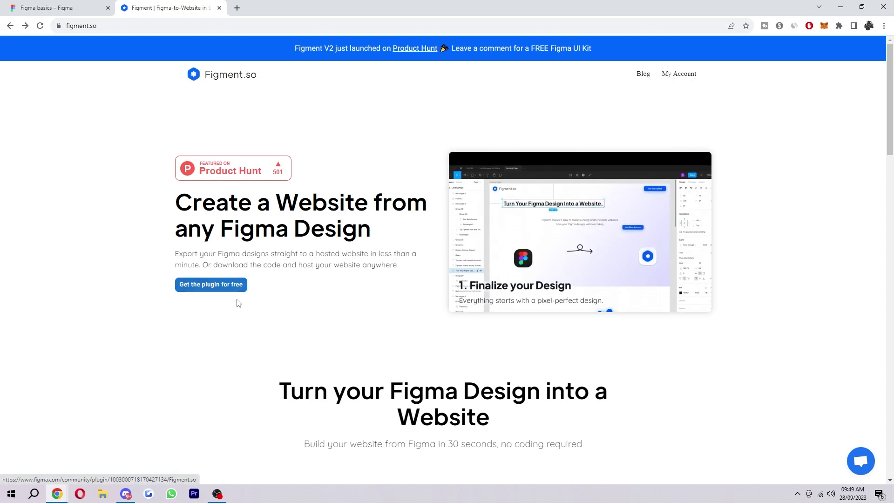
Get the free Figment.so plugin, try it in a new draft file, then return to Figma basics
left_click(234, 286)
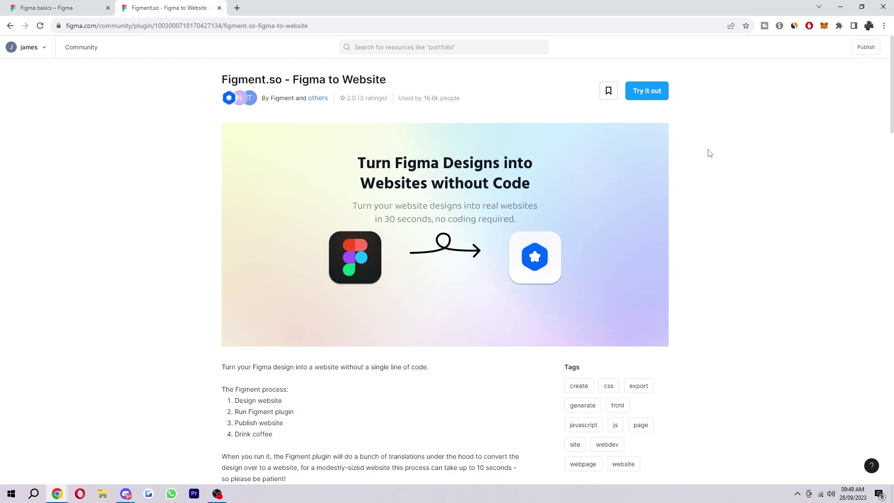
left_click(654, 93)
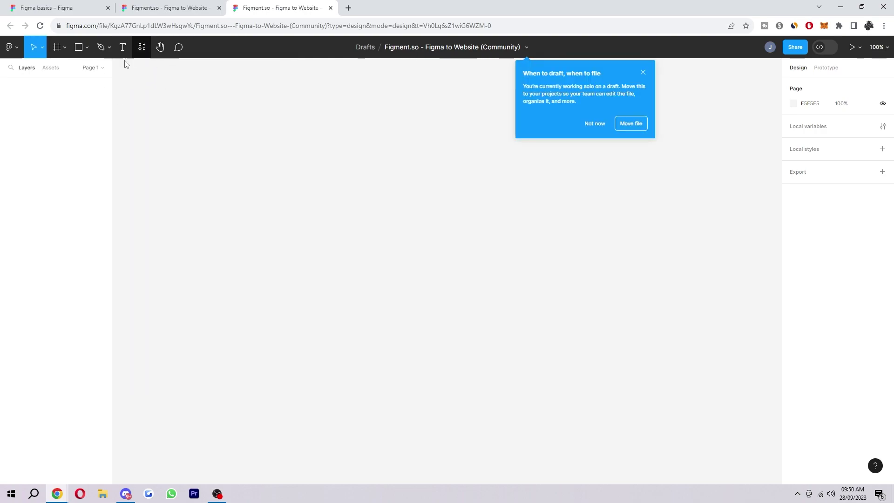
left_click(648, 75)
left_click(281, 259)
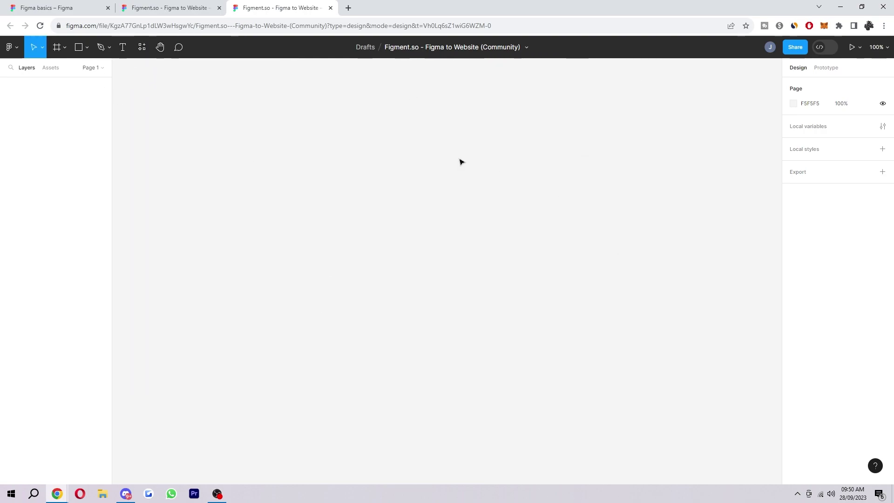
left_click(67, 10)
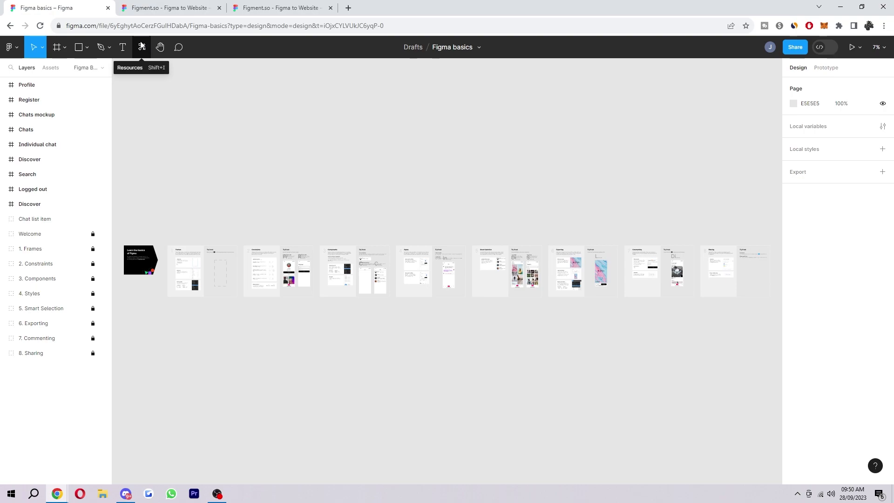
Run Figment.so - Figma to Website from the Plugins tab's Recents list in the Resources panel
left_click(142, 48)
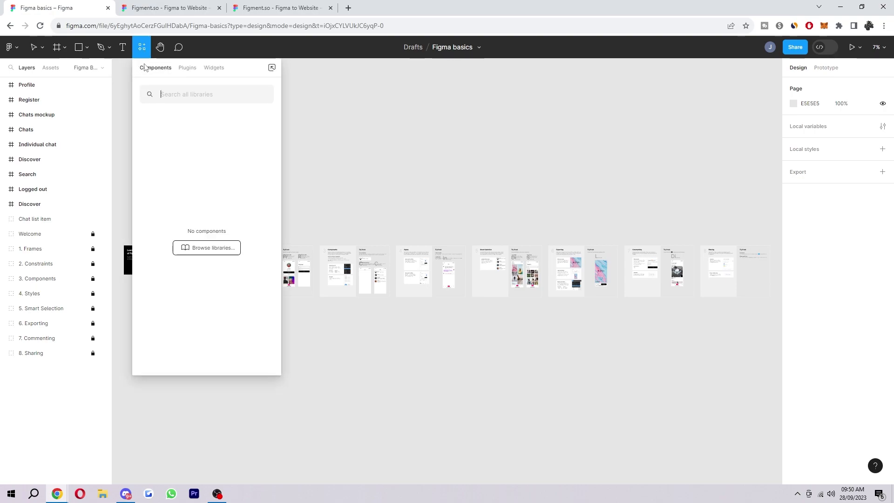
left_click(187, 67)
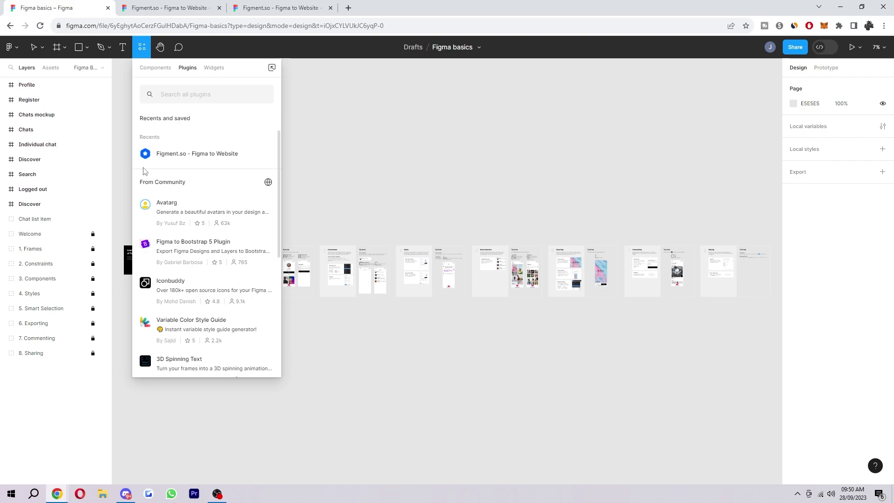
left_click(178, 155)
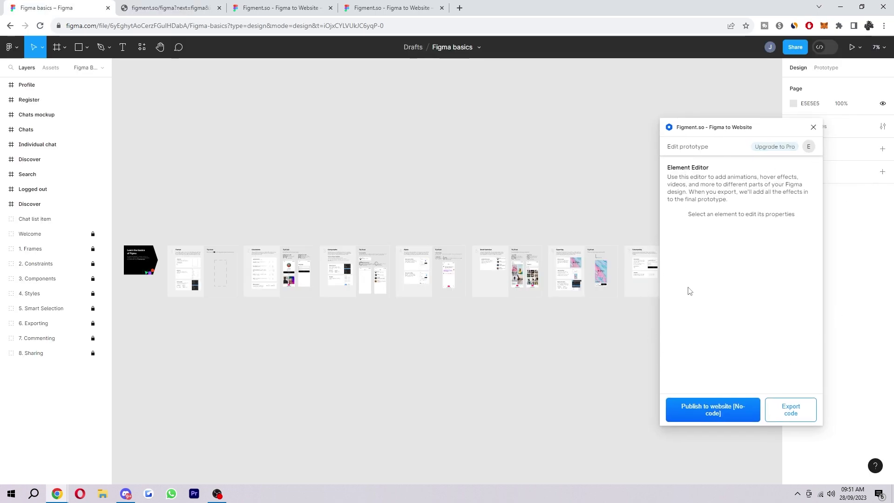
Marquee-select the Discover and Search frames while the Figment Element Editor is open
left_click_drag(669, 180, 809, 185)
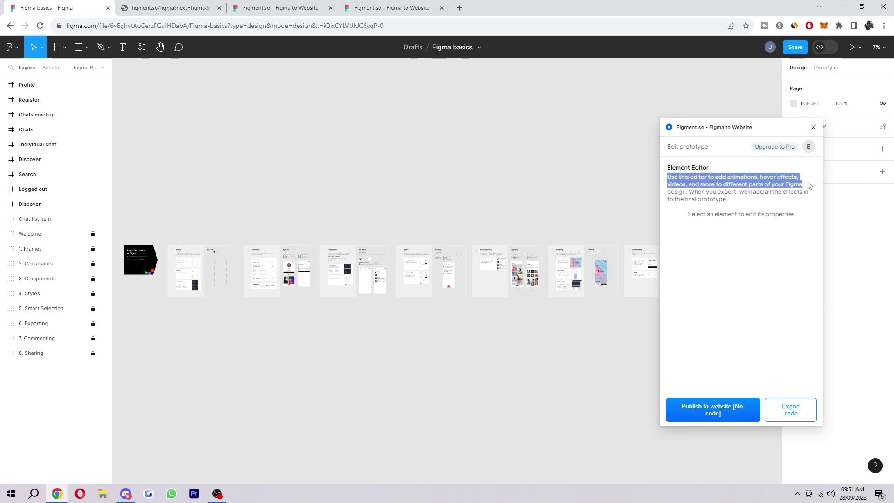
left_click_drag(777, 214, 774, 258)
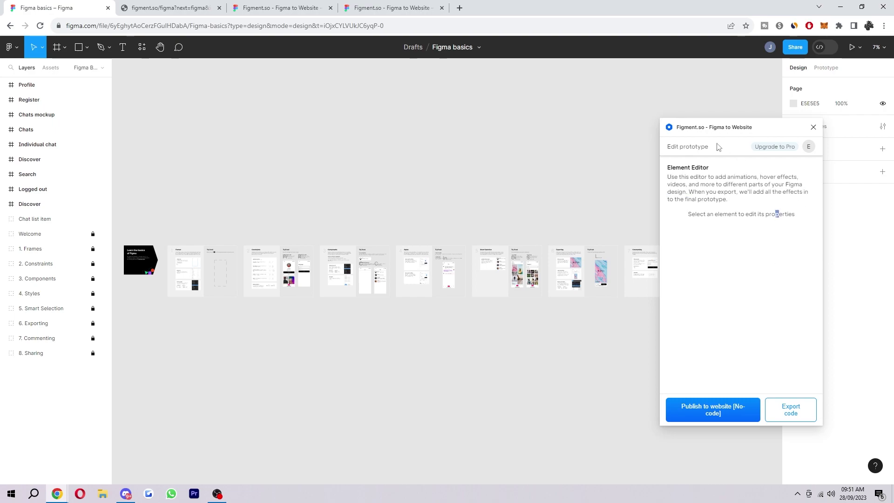
left_click_drag(475, 229, 541, 324)
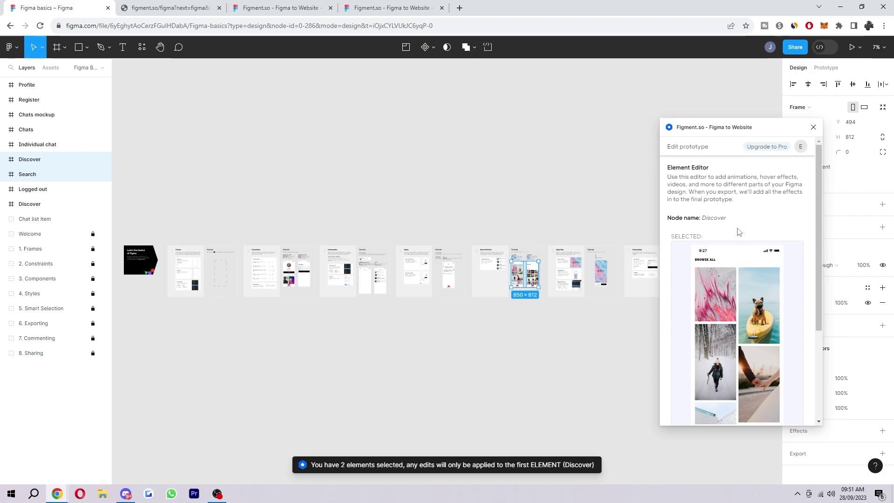
scroll(755, 336, "down", 1)
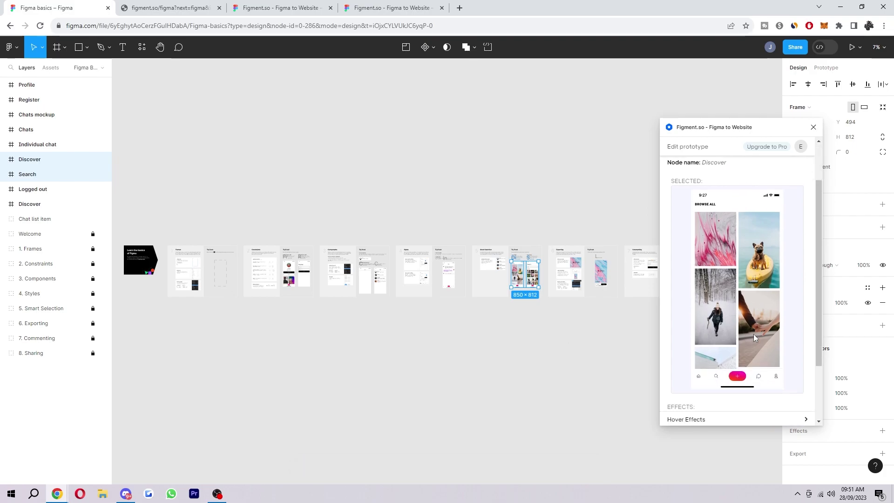
scroll(755, 336, "down", 2)
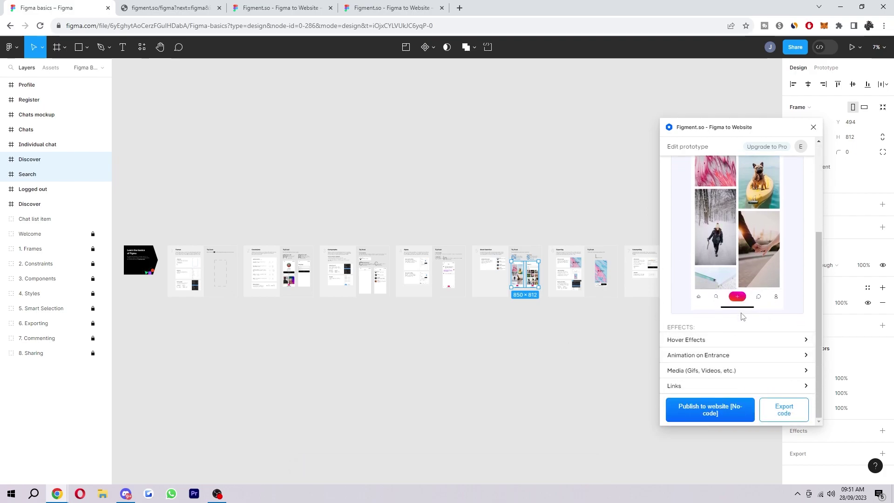
Show Figment's Export code view for Discover, noting the full-page HTML export option
left_click_drag(666, 327, 698, 331)
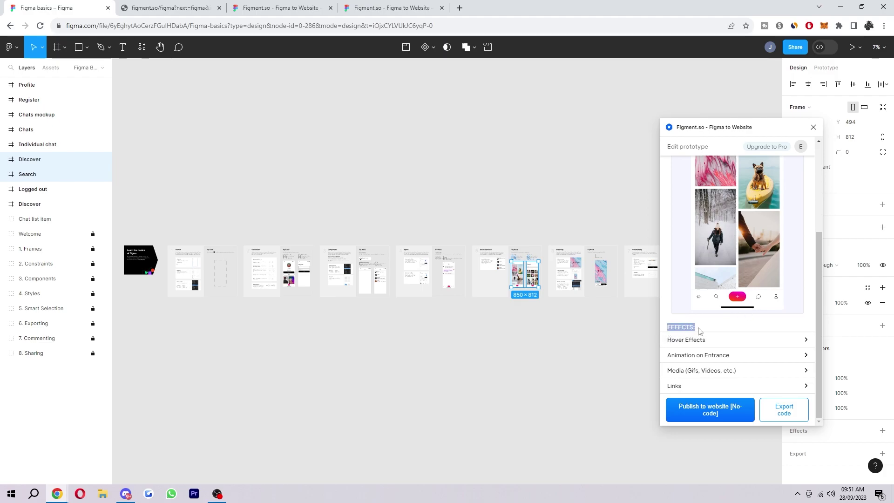
left_click(748, 327)
left_click(783, 405)
scroll(775, 361, "down", 3)
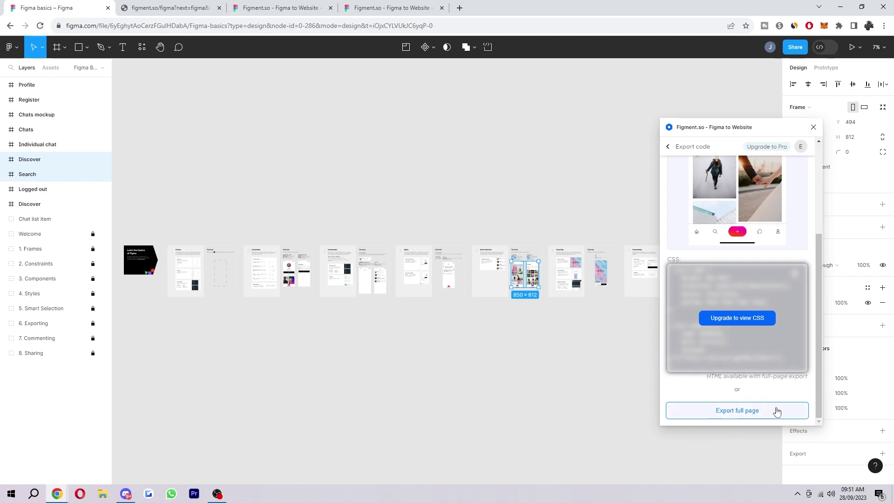
left_click_drag(707, 376, 805, 377)
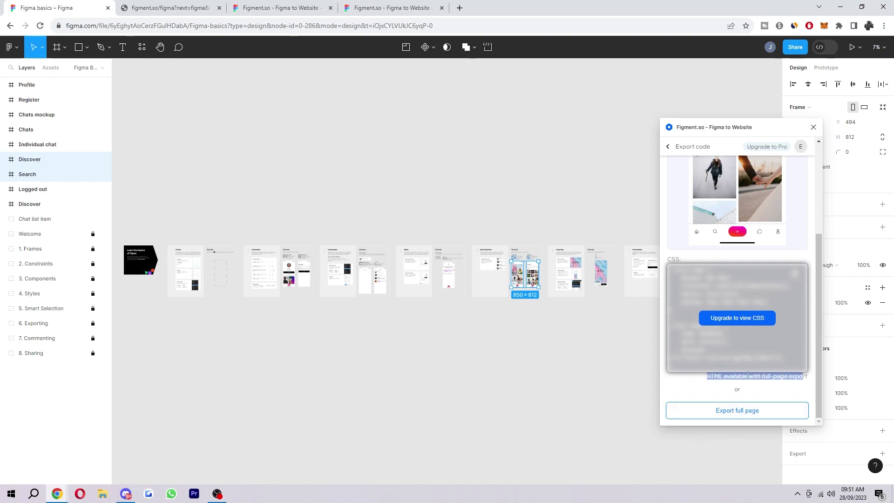
Show the Figment upgrade plans billed monthly, with Professional at $29/mo
left_click(732, 372)
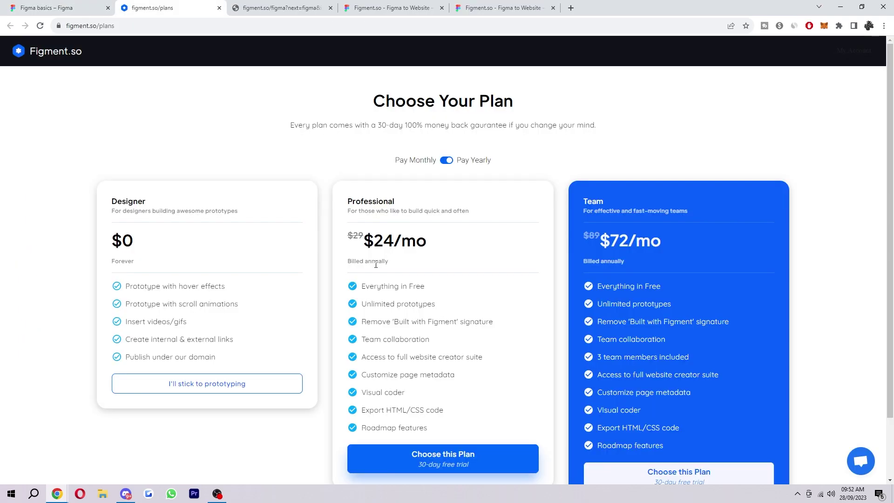
left_click(444, 161)
left_click_drag(346, 240, 473, 250)
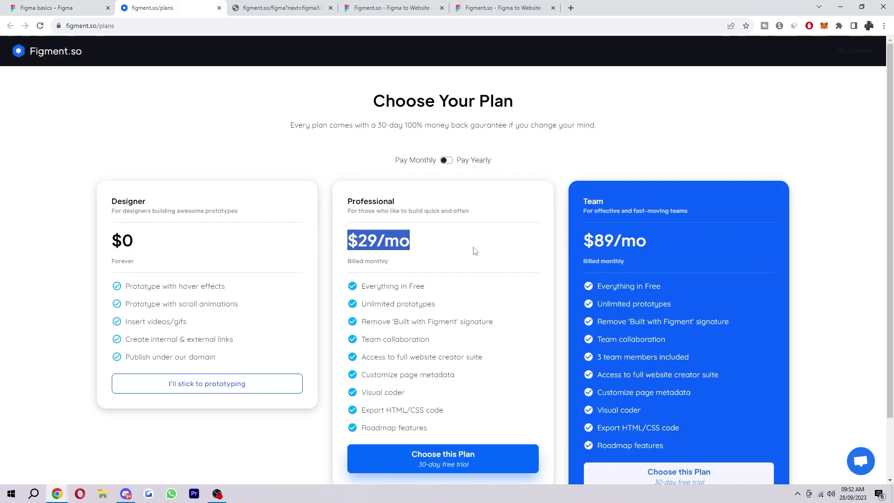
left_click(448, 229)
Point out the Export HTML/CSS code plan feature, then return to the Figma basics file
scroll(459, 236, "down", 2)
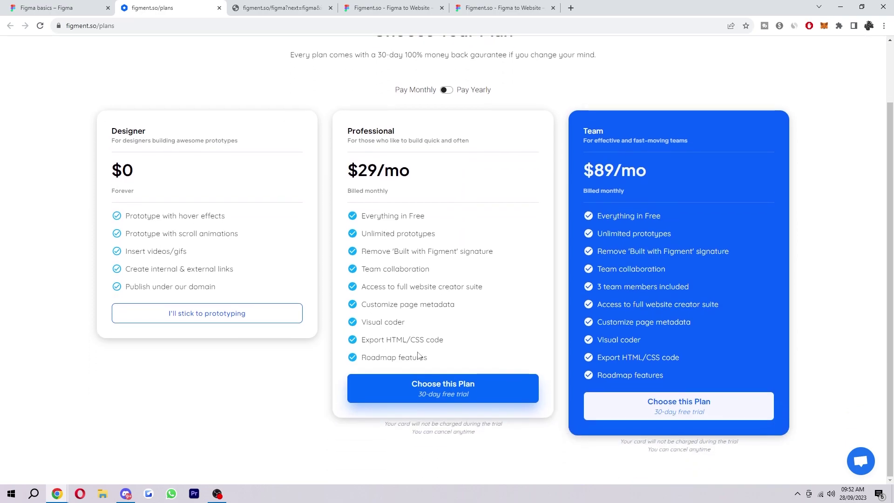
left_click_drag(459, 338, 322, 333)
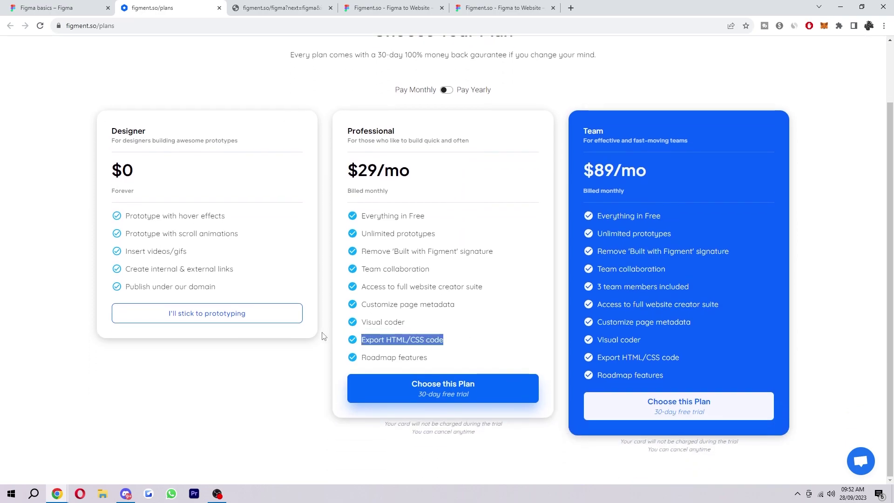
left_click(294, 368)
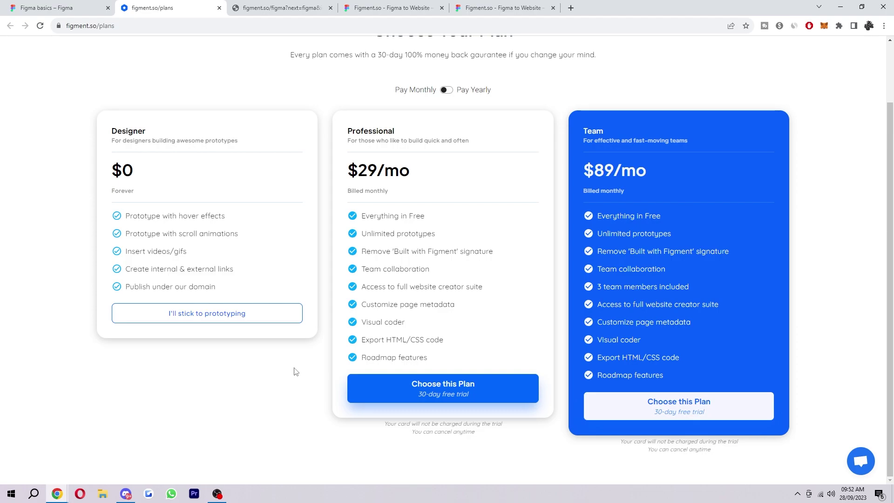
key("ctrl+shift+Tab")
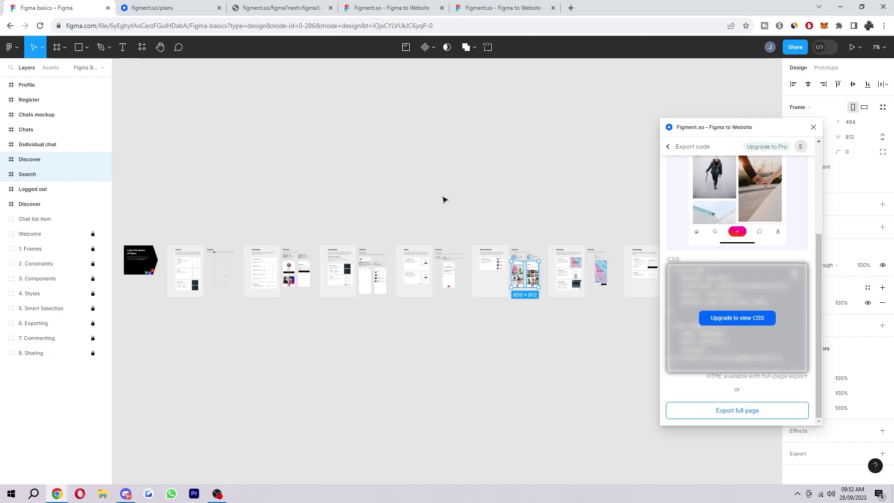